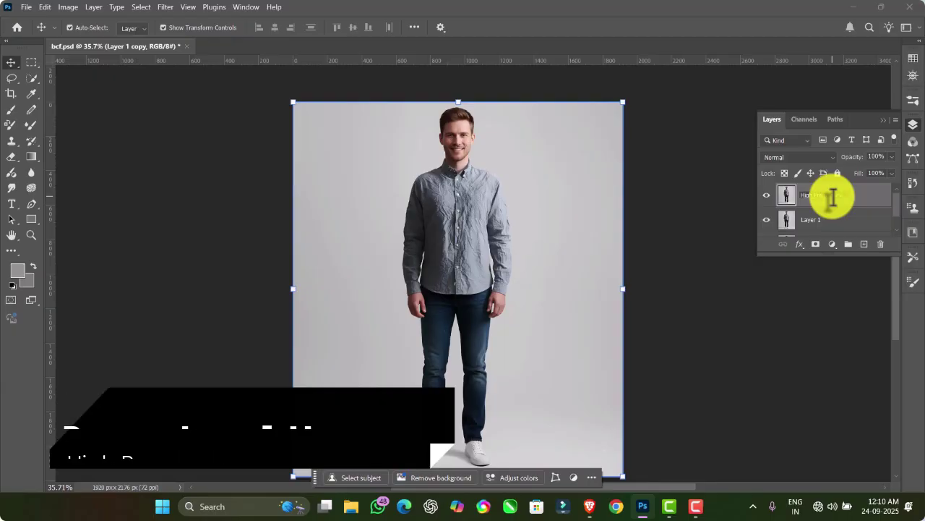
Rename the layer below High Frequency as "Low Frequency".
click(795, 226)
double_click(806, 220)
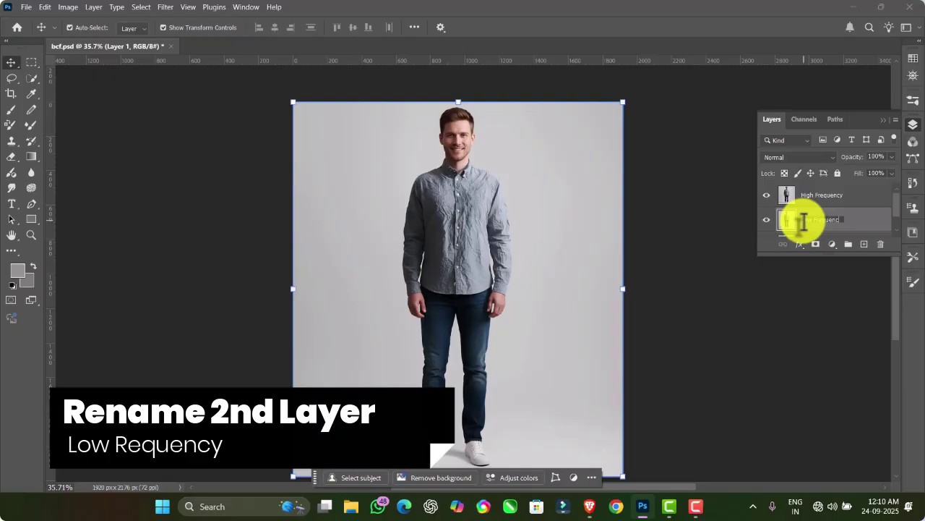
click(851, 196)
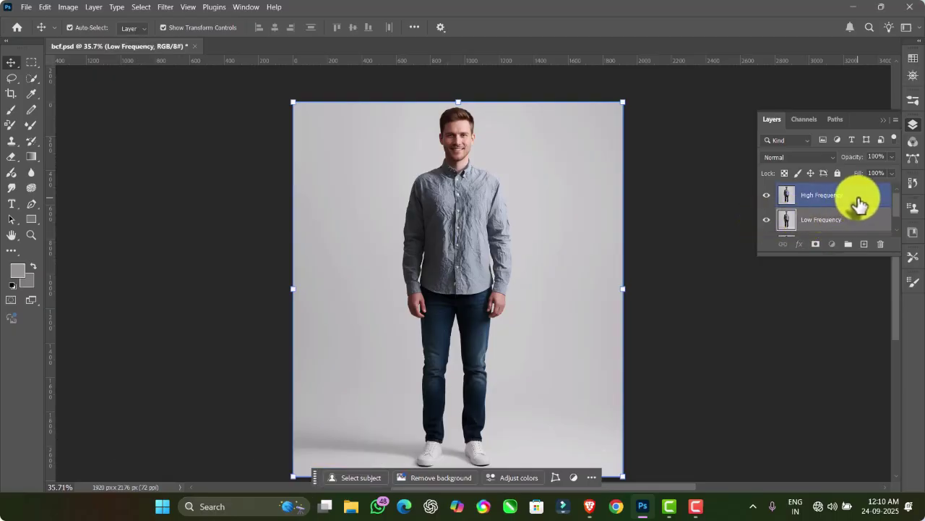
Apply a Gaussian Blur with a radius of 3.3 pixels to the Low Frequency layer.
click(843, 224)
click(166, 7)
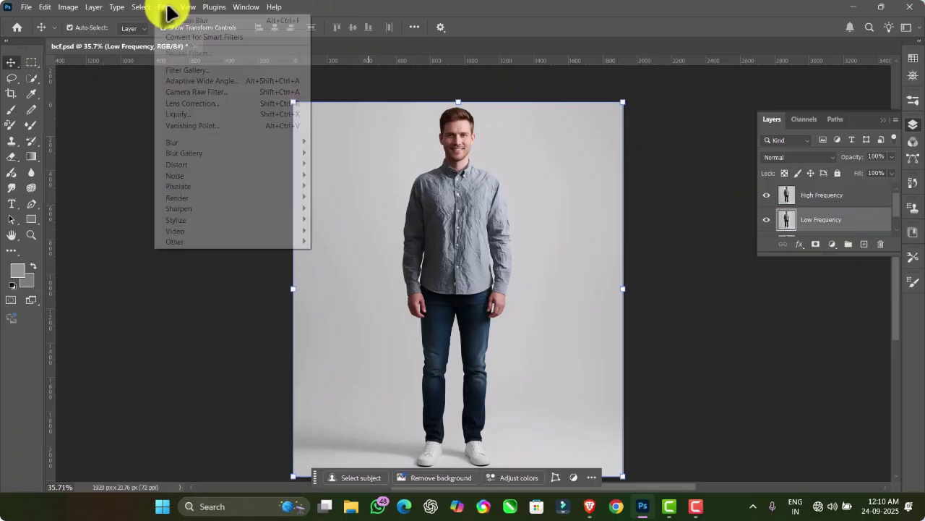
mouse_move(203, 145)
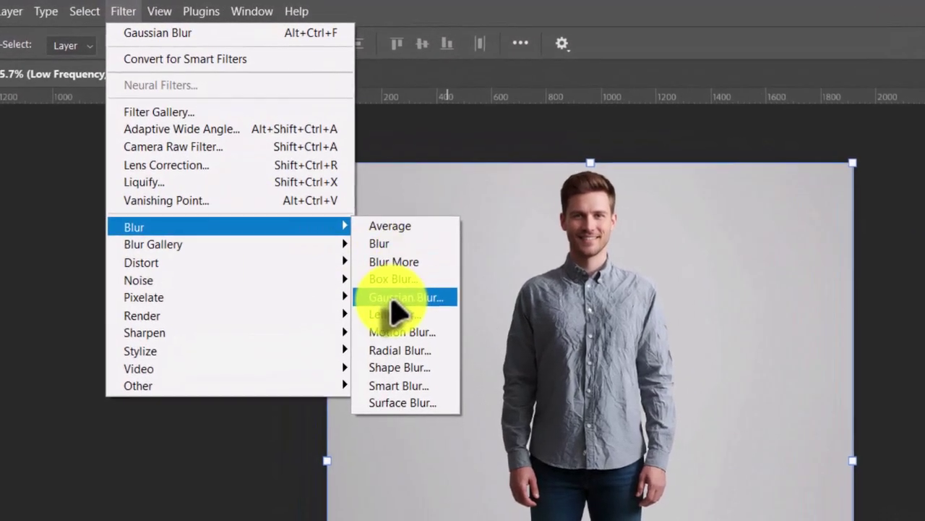
click(386, 262)
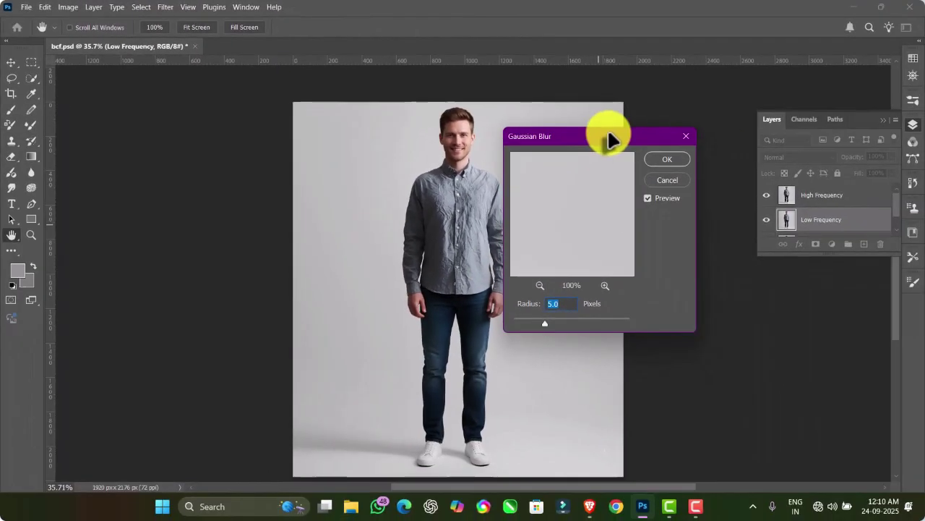
drag(608, 134, 636, 135)
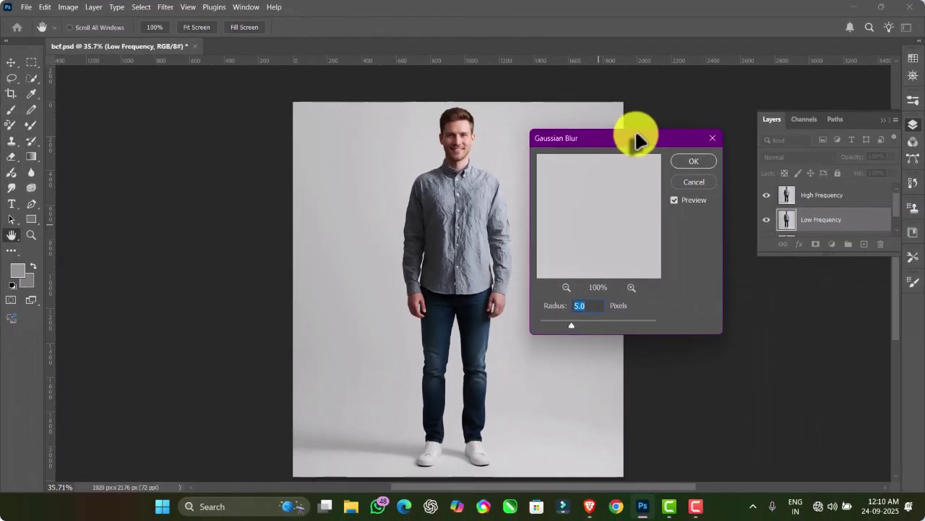
click(474, 246)
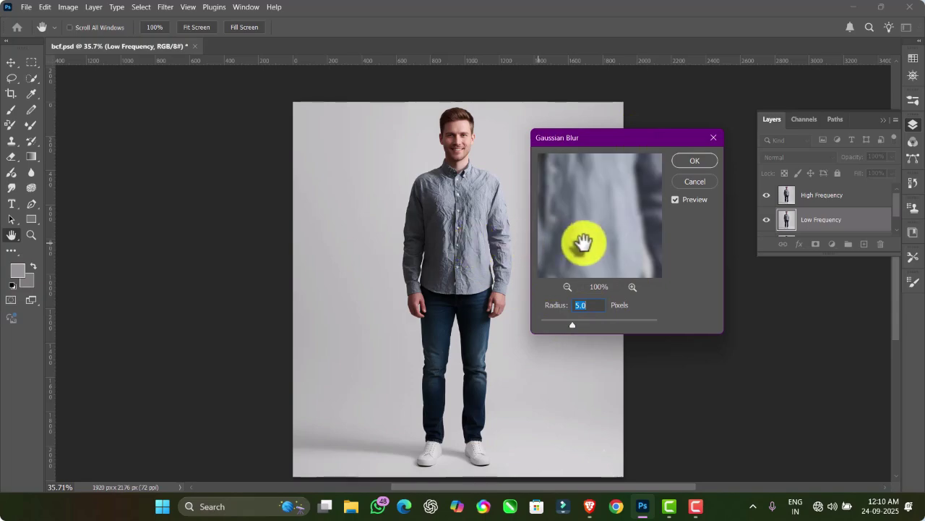
drag(564, 322, 562, 323)
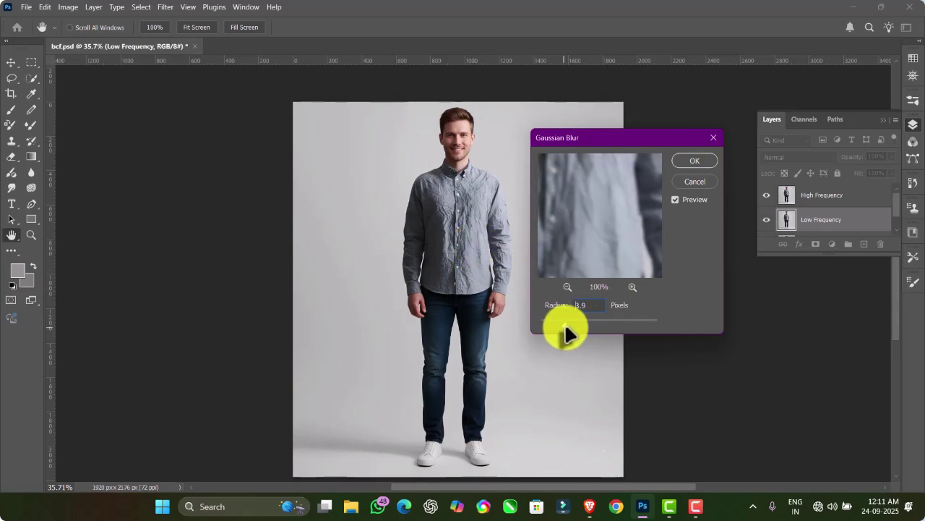
mouse_move(564, 323)
mouse_down()
mouse_move(552, 322)
mouse_move(561, 322)
mouse_up()
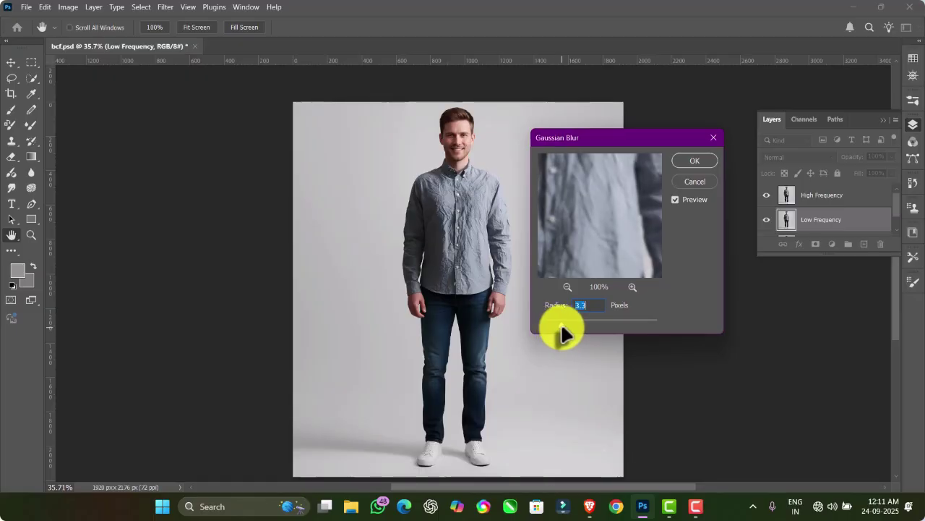
click(687, 159)
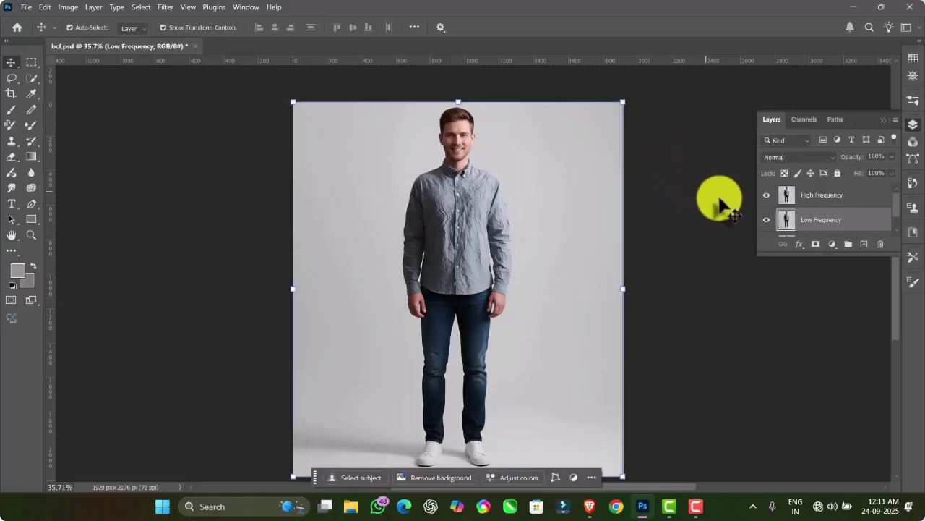
Hide the High Frequency layer and ready the Mixer Brush with a cleaned brush load for the Low Frequency layer.
click(765, 196)
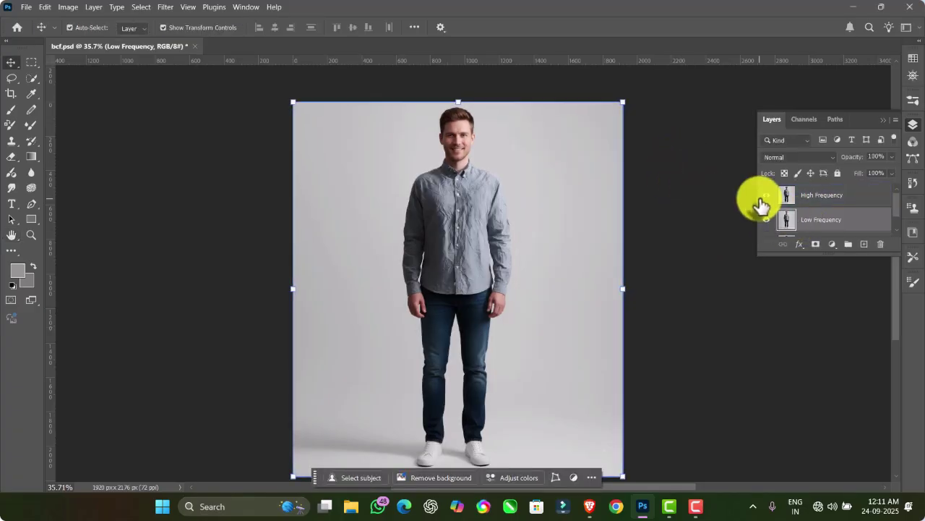
click(783, 228)
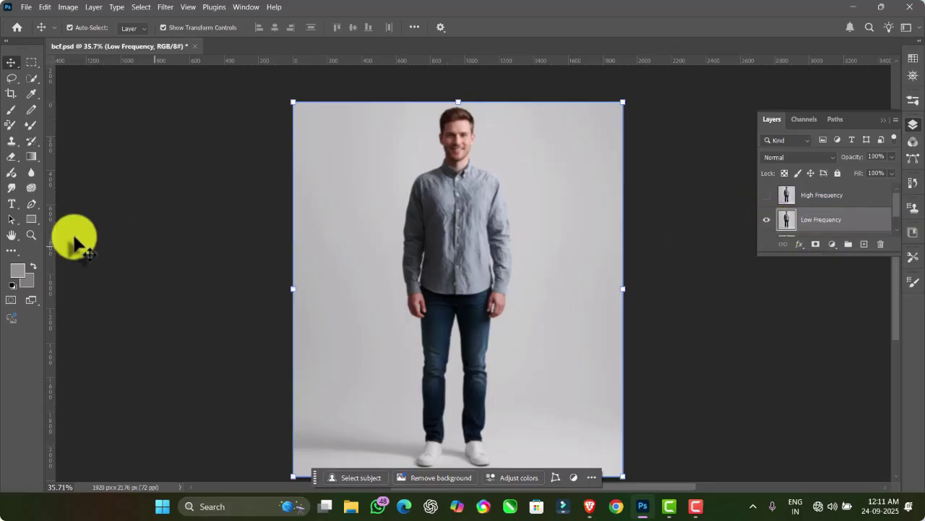
click(31, 124)
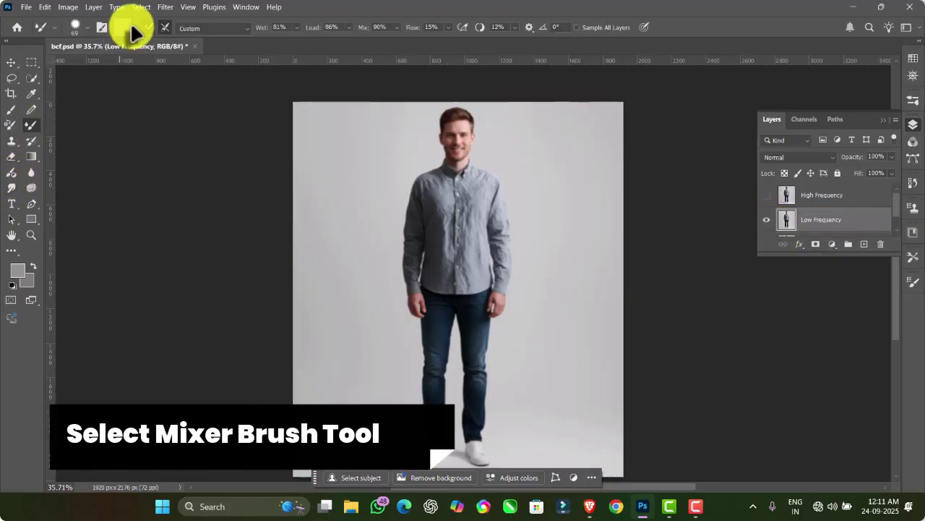
click(133, 29)
click(145, 52)
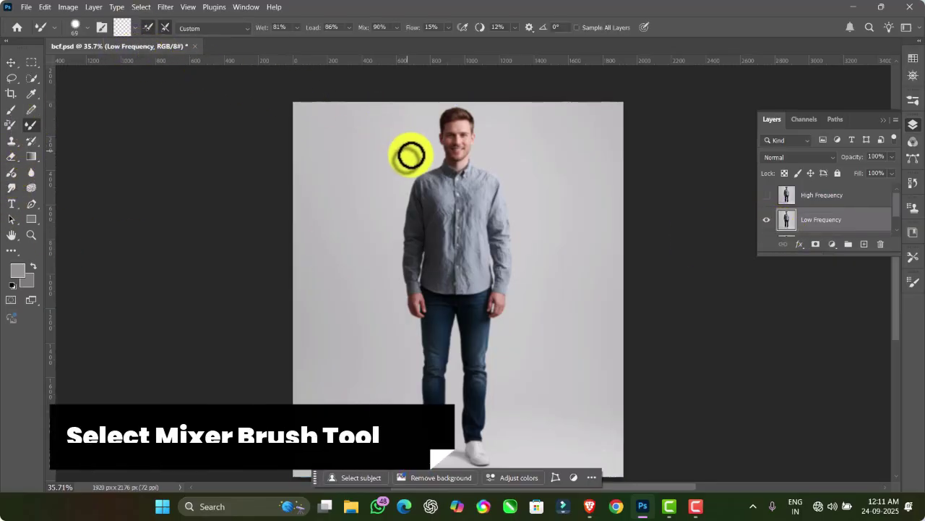
Blend away the creases on the shirt front and the image-left sleeve with the Mixer Brush on the Low Frequency layer.
scroll(480, 217, up, 2)
scroll(477, 209, up, 4)
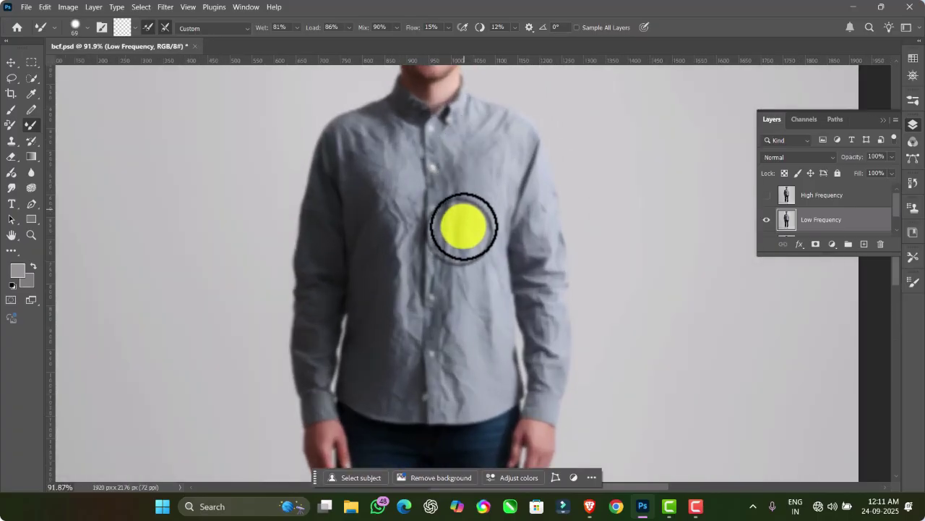
mouse_move(480, 291)
mouse_down()
mouse_move(477, 315)
mouse_move(458, 135)
mouse_move(458, 334)
mouse_move(489, 238)
mouse_move(483, 339)
mouse_move(500, 149)
mouse_move(389, 188)
mouse_move(387, 152)
mouse_move(387, 316)
mouse_move(402, 189)
mouse_move(395, 329)
mouse_move(412, 196)
mouse_move(402, 352)
mouse_move(378, 129)
mouse_move(394, 192)
mouse_move(386, 132)
mouse_move(374, 166)
mouse_move(365, 131)
mouse_move(357, 156)
mouse_move(352, 133)
mouse_move(353, 164)
mouse_move(365, 144)
mouse_move(365, 280)
mouse_move(402, 129)
mouse_move(412, 171)
mouse_move(412, 153)
mouse_move(399, 263)
mouse_move(384, 122)
mouse_move(407, 146)
mouse_move(408, 205)
mouse_move(450, 192)
mouse_move(451, 181)
mouse_move(435, 276)
mouse_move(431, 149)
mouse_move(446, 239)
mouse_move(438, 352)
mouse_move(441, 197)
mouse_move(439, 290)
mouse_move(448, 258)
mouse_move(461, 319)
mouse_move(466, 264)
mouse_move(453, 299)
mouse_move(413, 267)
mouse_move(390, 314)
mouse_move(320, 118)
mouse_move(320, 287)
mouse_move(310, 154)
mouse_move(295, 244)
mouse_move(314, 210)
mouse_move(312, 182)
mouse_up()
scroll(440, 217, down, 3)
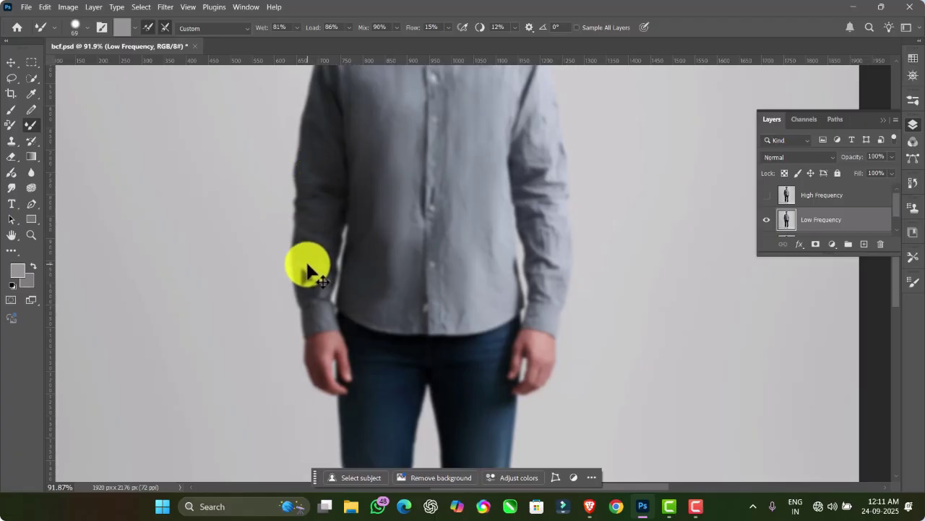
drag(307, 272, 318, 254)
mouse_move(334, 177)
mouse_down()
mouse_move(322, 286)
mouse_move(327, 112)
mouse_move(331, 149)
mouse_move(359, 112)
mouse_move(365, 230)
mouse_up()
drag(353, 168, 362, 208)
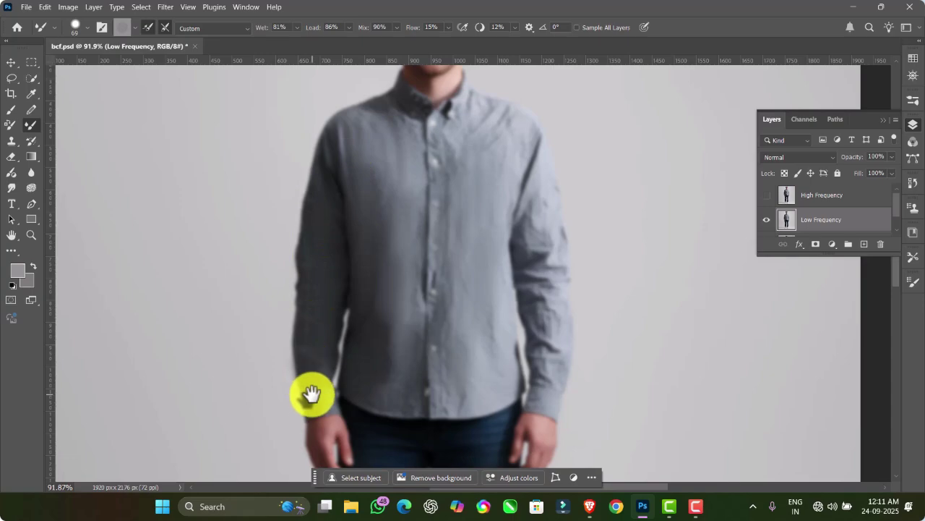
Smooth the remaining creases on the image-right side of the shirt and its sleeve with Mixer Brush strokes.
mouse_move(522, 199)
mouse_down()
mouse_move(548, 305)
mouse_move(543, 176)
mouse_move(542, 190)
mouse_move(496, 119)
mouse_move(486, 142)
mouse_move(457, 140)
mouse_move(473, 102)
mouse_move(524, 130)
mouse_move(496, 138)
mouse_move(500, 125)
mouse_move(461, 193)
mouse_move(478, 118)
mouse_move(493, 98)
mouse_move(488, 124)
mouse_move(463, 139)
mouse_move(444, 220)
mouse_move(442, 152)
mouse_up()
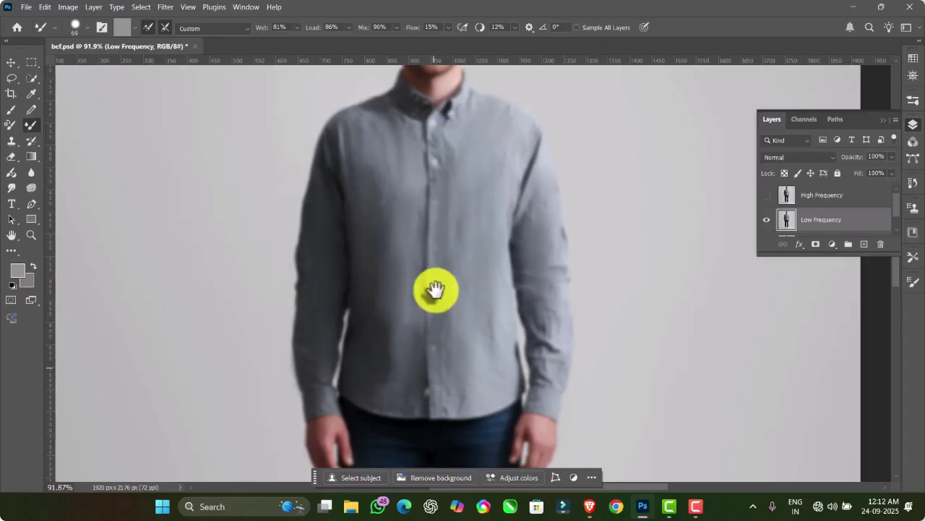
drag(436, 291, 427, 192)
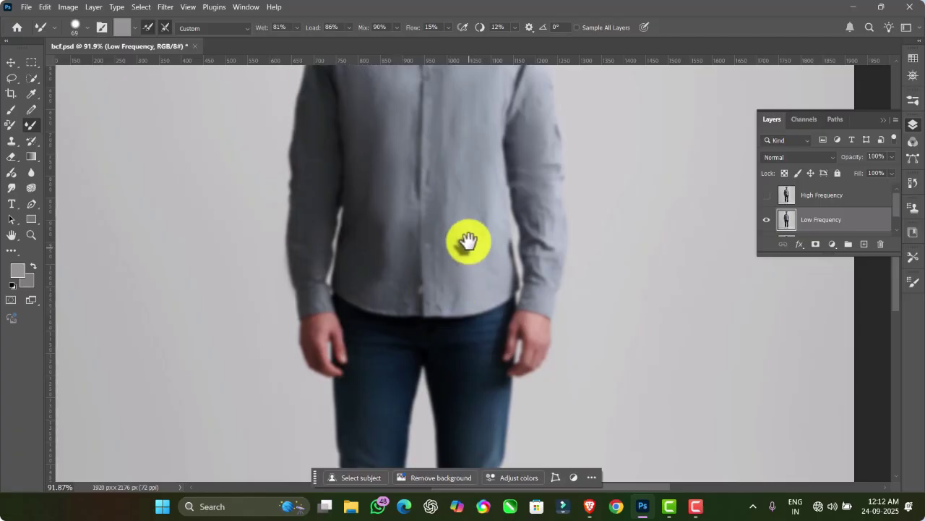
drag(480, 142, 471, 242)
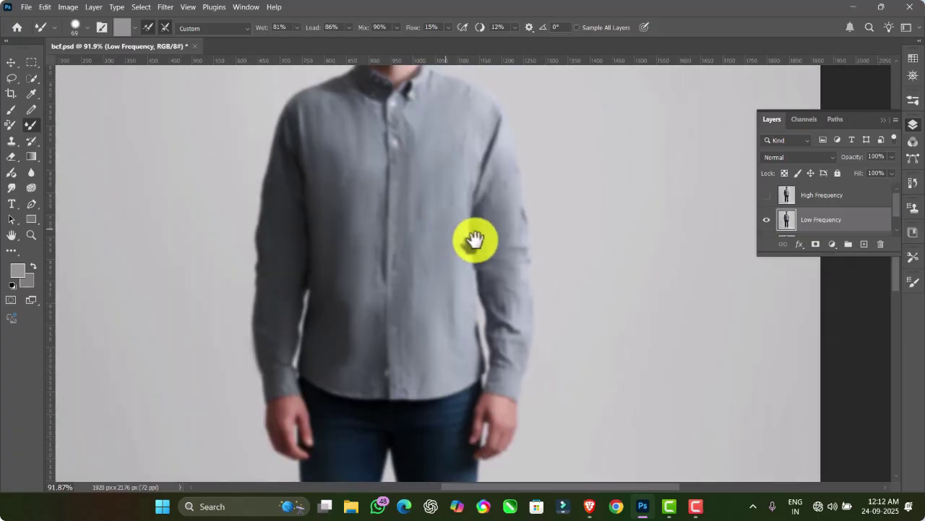
mouse_move(508, 164)
mouse_down()
mouse_move(517, 281)
mouse_move(472, 147)
mouse_move(492, 217)
mouse_move(497, 118)
mouse_move(485, 177)
mouse_move(496, 277)
mouse_move(459, 144)
mouse_move(470, 107)
mouse_move(463, 117)
mouse_move(461, 103)
mouse_move(435, 99)
mouse_move(391, 133)
mouse_move(382, 162)
mouse_move(338, 107)
mouse_move(320, 108)
mouse_move(306, 131)
mouse_move(315, 150)
mouse_move(305, 153)
mouse_move(313, 128)
mouse_move(321, 167)
mouse_move(343, 194)
mouse_move(349, 259)
mouse_move(342, 226)
mouse_move(322, 335)
mouse_move(332, 290)
mouse_move(335, 347)
mouse_move(349, 351)
mouse_move(358, 194)
mouse_move(345, 136)
mouse_move(331, 235)
mouse_move(341, 316)
mouse_move(338, 209)
mouse_move(334, 329)
mouse_move(345, 195)
mouse_move(409, 237)
mouse_up()
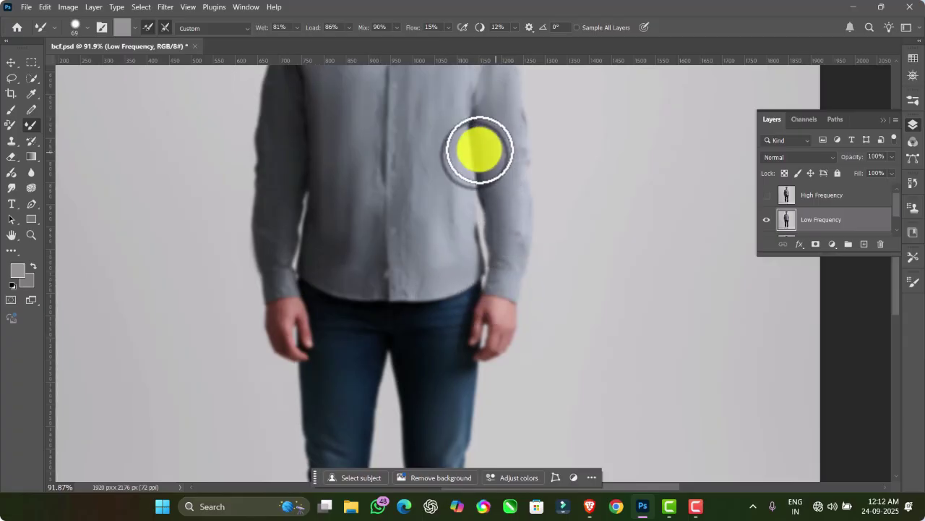
key(space)
scroll(387, 156, down, 5)
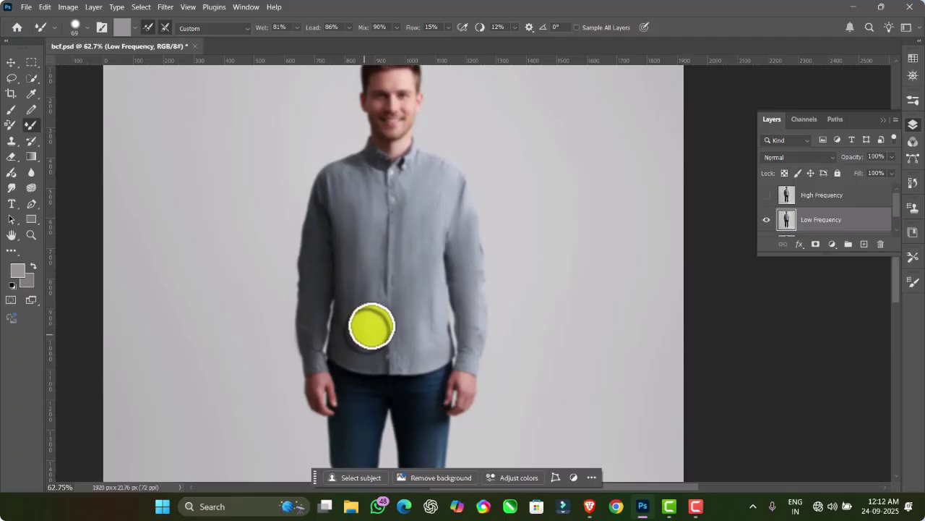
Show the High Frequency layer and use Apply Image on it with the Low Frequency layer, Subtract blending, scale 2 and offset 150.
click(767, 195)
click(794, 197)
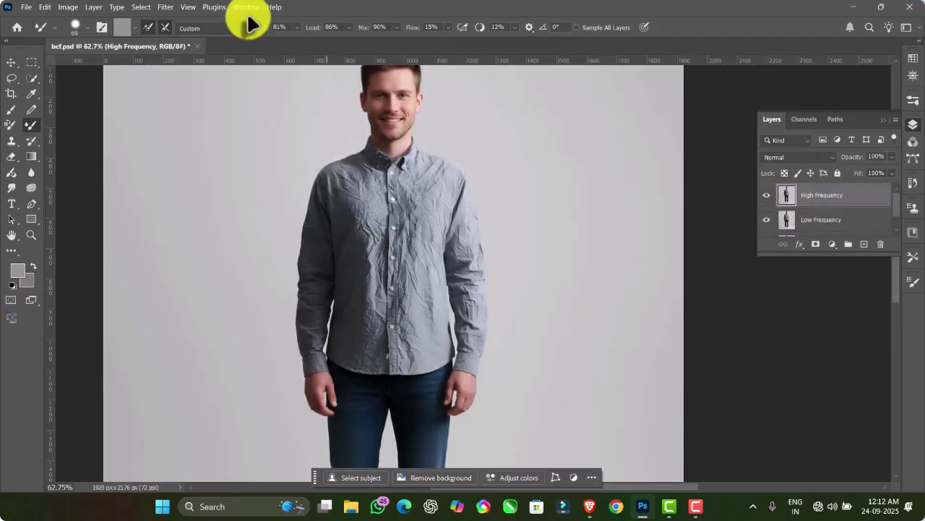
click(68, 7)
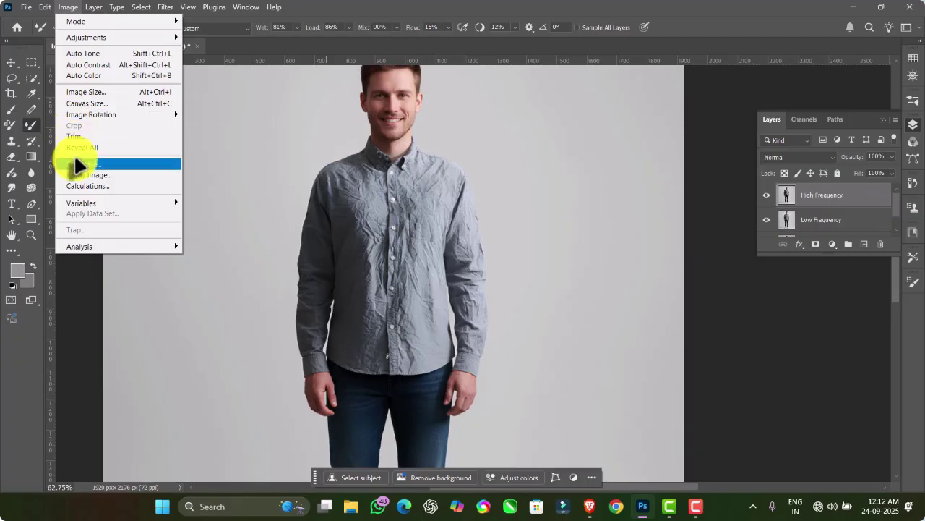
click(81, 175)
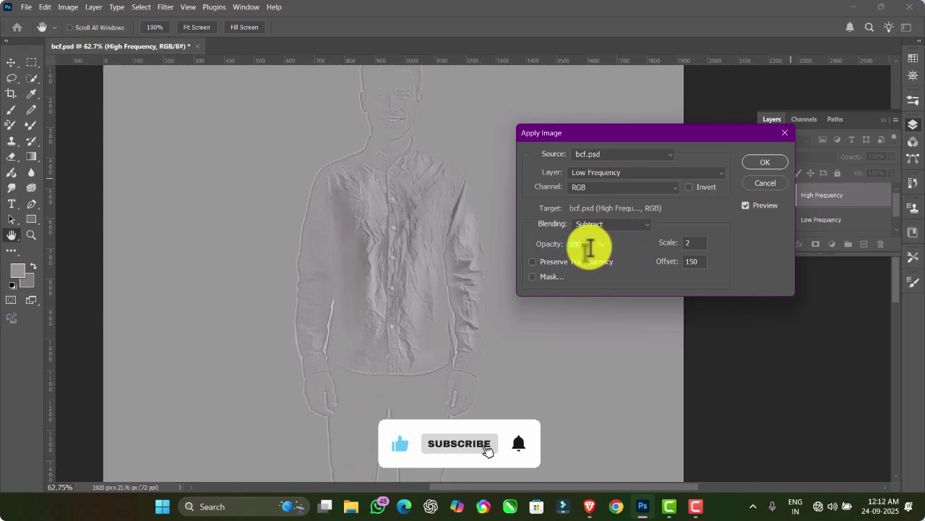
click(611, 173)
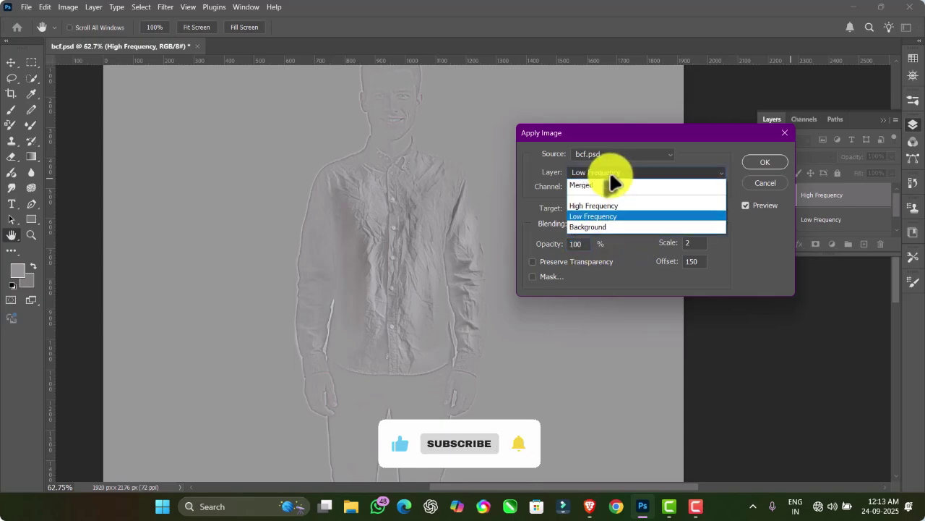
click(635, 185)
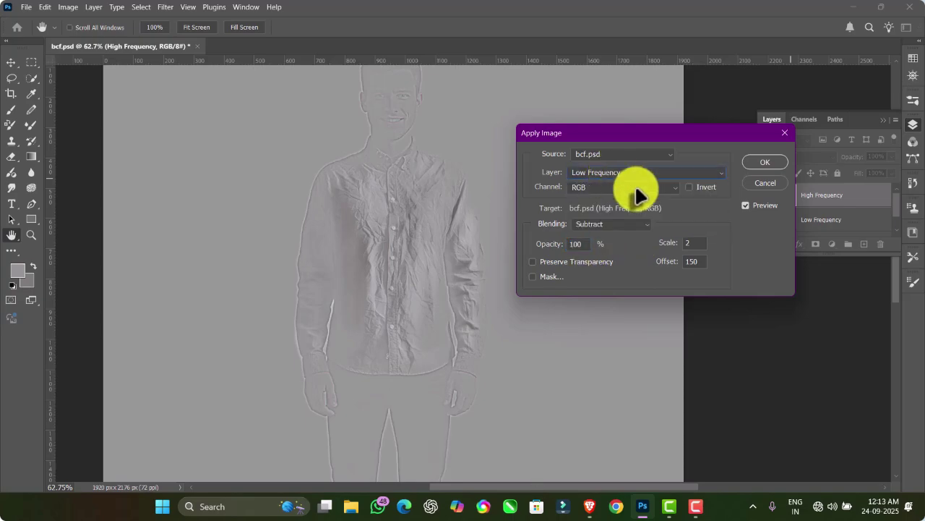
click(646, 226)
click(645, 231)
key(ctrl+z)
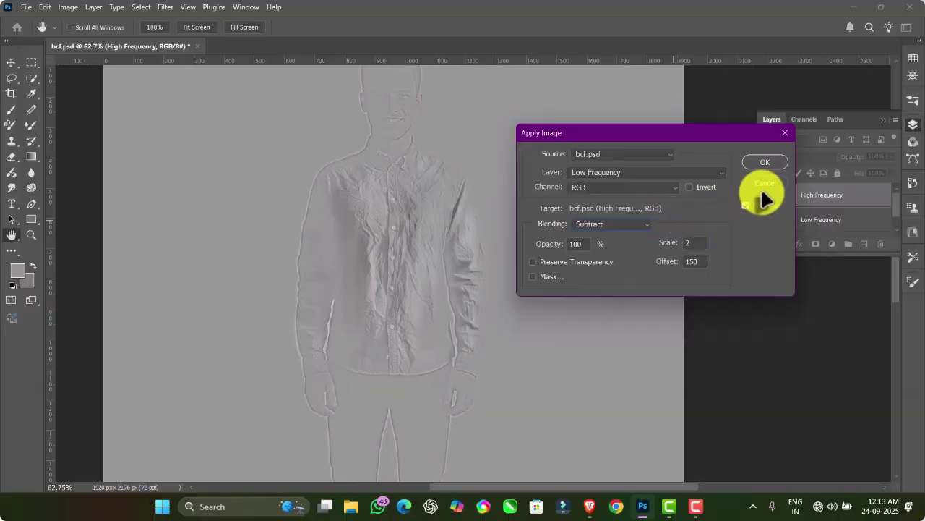
click(767, 162)
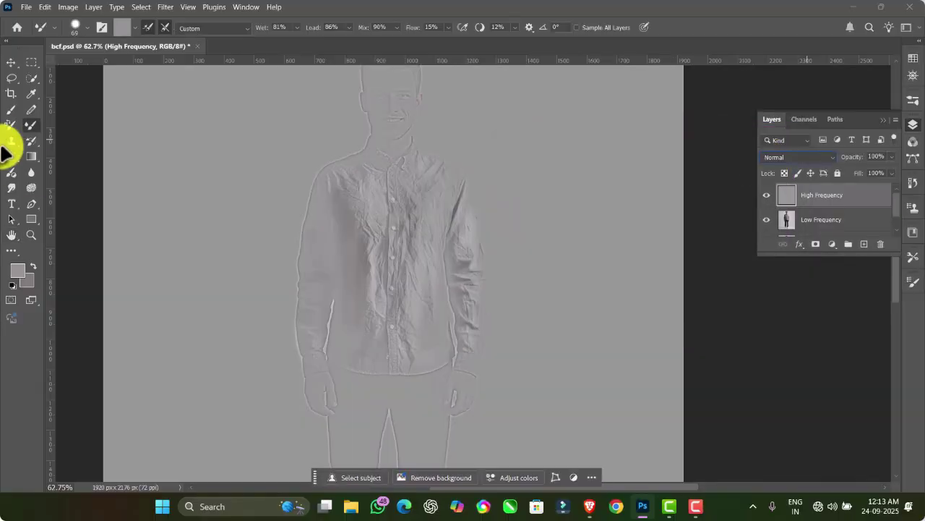
Sample a grey from the shirt on the High Frequency layer with the Brush tool and set the brush flow to 23%.
click(11, 112)
scroll(377, 256, up, 4)
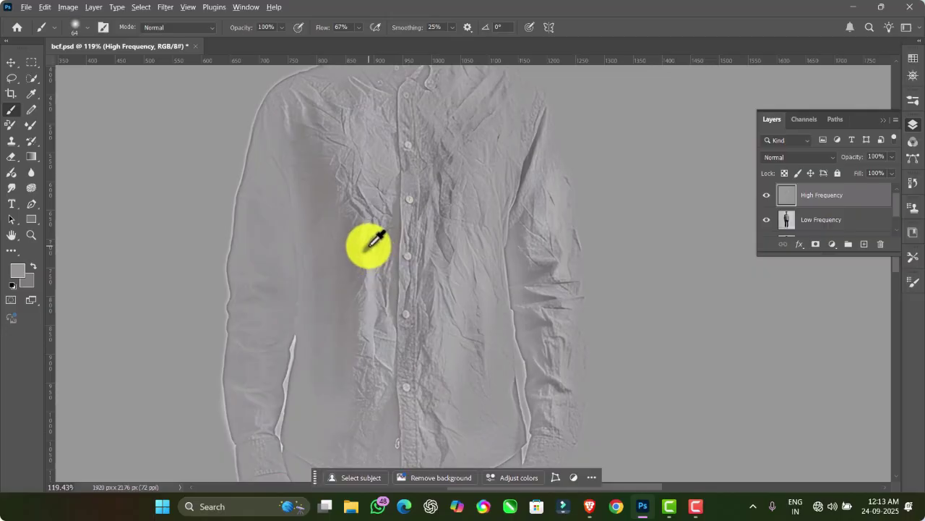
alt+click(369, 246)
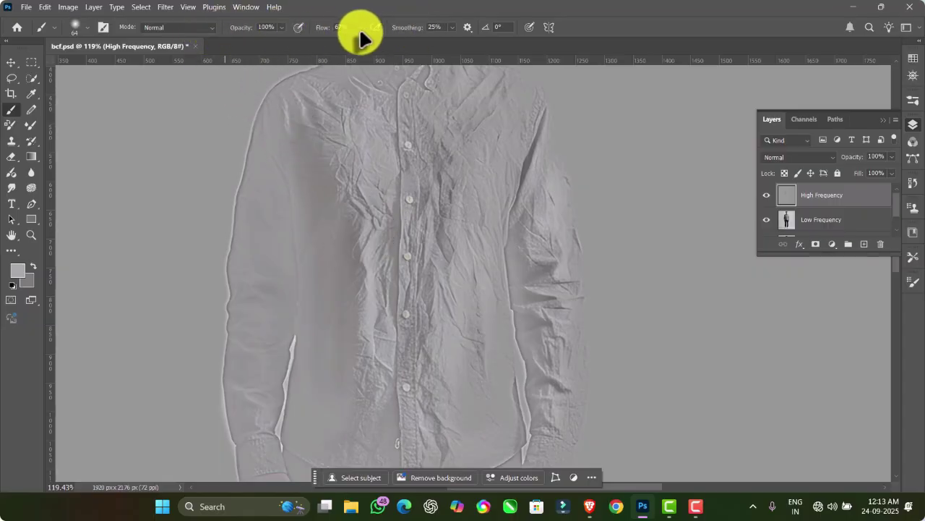
click(269, 41)
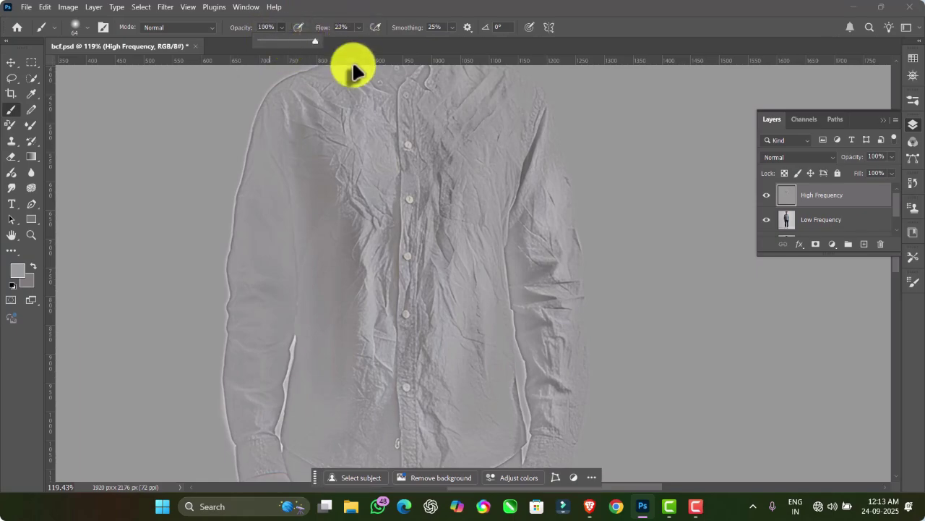
Paint sampled greys over the creases on the image-left chest and shoulder of the shirt on the High Frequency layer.
alt+click(381, 201)
mouse_move(357, 235)
mouse_down()
mouse_move(366, 152)
mouse_move(353, 222)
mouse_move(356, 155)
mouse_move(352, 240)
mouse_move(374, 276)
mouse_move(372, 226)
mouse_move(360, 300)
mouse_move(347, 143)
mouse_move(337, 201)
mouse_move(343, 130)
mouse_move(329, 166)
mouse_move(342, 116)
mouse_move(341, 173)
mouse_move(357, 182)
mouse_move(364, 128)
mouse_move(365, 183)
mouse_move(385, 127)
mouse_move(384, 209)
mouse_move(384, 187)
mouse_move(372, 245)
mouse_move(351, 198)
mouse_move(328, 205)
mouse_move(332, 224)
mouse_move(332, 204)
mouse_move(313, 240)
mouse_move(305, 144)
mouse_move(319, 214)
mouse_move(321, 155)
mouse_move(334, 293)
mouse_move(335, 244)
mouse_move(338, 257)
mouse_move(344, 240)
mouse_move(350, 291)
mouse_move(350, 231)
mouse_move(349, 248)
mouse_move(372, 195)
mouse_move(358, 230)
mouse_move(363, 261)
mouse_move(364, 214)
mouse_move(329, 223)
mouse_move(327, 286)
mouse_move(313, 143)
mouse_up()
alt+click(347, 152)
mouse_move(297, 110)
mouse_down()
mouse_move(317, 137)
mouse_move(314, 89)
mouse_move(287, 116)
mouse_move(285, 104)
mouse_move(271, 203)
mouse_move(275, 114)
mouse_move(263, 190)
mouse_move(264, 132)
mouse_move(273, 110)
mouse_move(269, 165)
mouse_up()
Sample the sleeve's grey and paint out the wrinkles along the image-left sleeve from shoulder to cuff.
alt+click(274, 142)
mouse_move(270, 133)
mouse_down()
mouse_move(261, 170)
mouse_move(278, 112)
mouse_move(246, 227)
mouse_move(262, 165)
mouse_move(251, 220)
mouse_up()
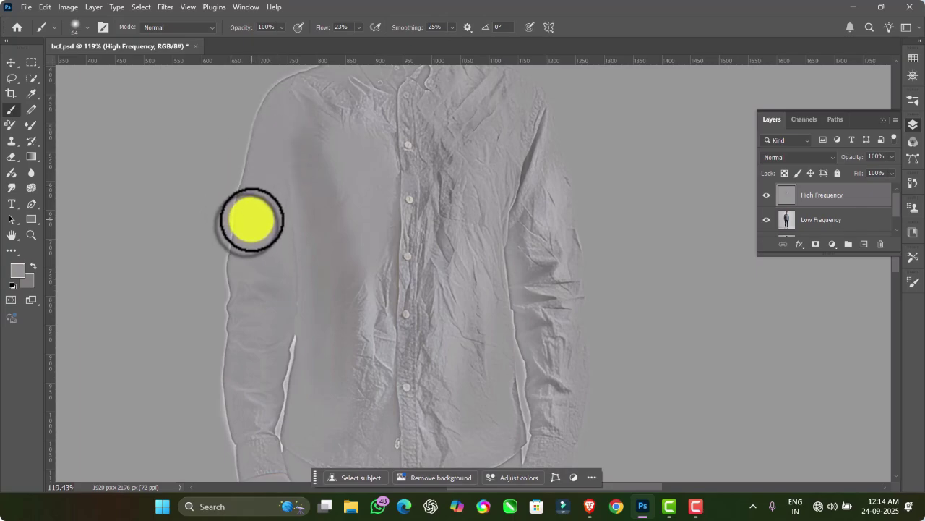
mouse_move(247, 257)
mouse_down()
mouse_move(246, 331)
mouse_move(252, 351)
mouse_move(271, 314)
mouse_move(271, 366)
mouse_move(280, 300)
mouse_move(270, 358)
mouse_move(253, 293)
mouse_move(238, 390)
mouse_move(257, 413)
mouse_move(269, 376)
mouse_move(261, 408)
mouse_move(254, 374)
mouse_move(241, 369)
mouse_move(243, 290)
mouse_move(261, 469)
mouse_move(255, 428)
mouse_up()
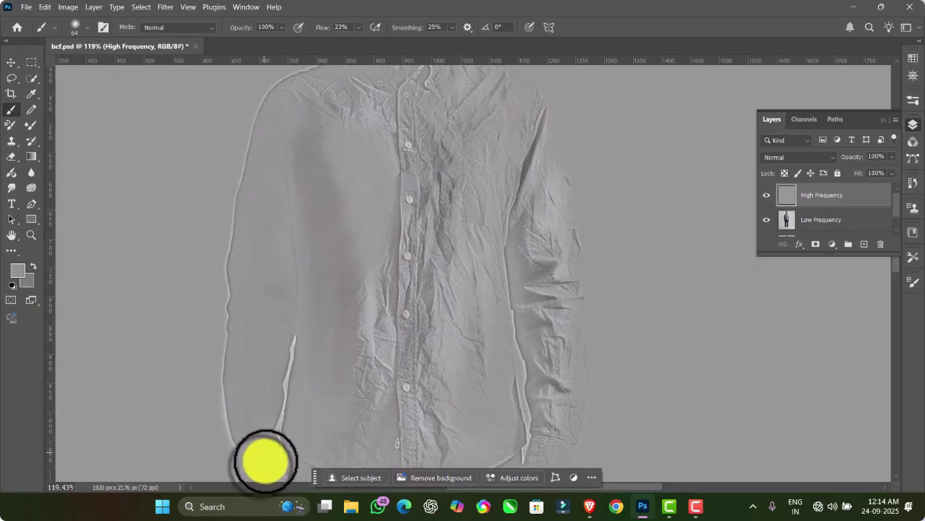
mouse_move(265, 461)
mouse_down()
mouse_move(260, 353)
mouse_move(293, 161)
mouse_move(288, 119)
mouse_move(313, 106)
mouse_move(268, 108)
mouse_up()
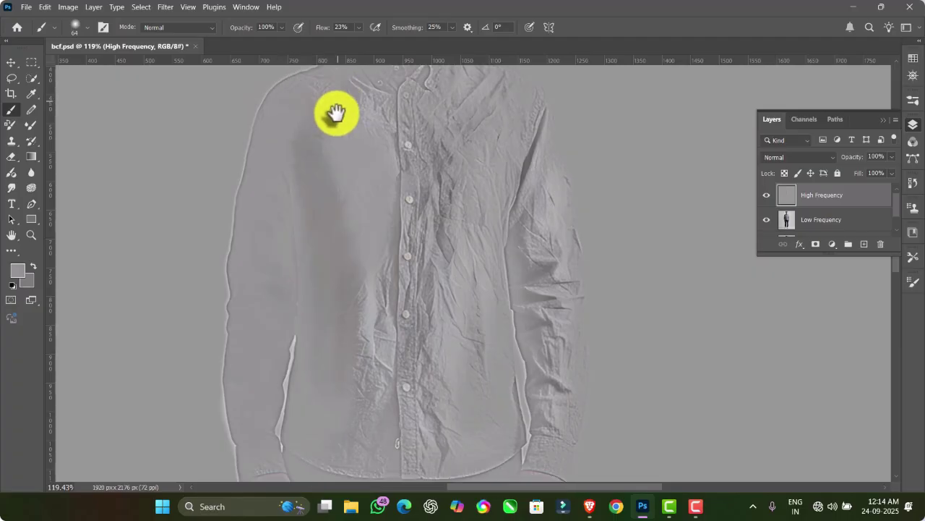
Paint sampled greys over the remaining wrinkles on both front panels of the shirt on the High Frequency layer.
mouse_move(336, 112)
mouse_down()
mouse_move(330, 155)
mouse_move(343, 158)
mouse_move(334, 139)
mouse_move(311, 164)
mouse_move(331, 141)
mouse_move(290, 154)
mouse_move(283, 159)
mouse_move(322, 143)
mouse_move(294, 153)
mouse_move(264, 181)
mouse_move(291, 148)
mouse_move(324, 138)
mouse_move(356, 177)
mouse_move(367, 165)
mouse_move(364, 210)
mouse_move(384, 152)
mouse_move(373, 194)
mouse_move(369, 146)
mouse_move(355, 127)
mouse_move(350, 179)
mouse_move(359, 175)
mouse_move(361, 148)
mouse_move(347, 127)
mouse_move(380, 195)
mouse_move(372, 181)
mouse_move(338, 185)
mouse_move(311, 243)
mouse_move(323, 165)
mouse_move(342, 219)
mouse_move(375, 230)
mouse_move(444, 208)
mouse_move(434, 285)
mouse_move(441, 188)
mouse_move(429, 251)
mouse_move(426, 186)
mouse_move(423, 243)
mouse_move(467, 201)
mouse_move(462, 333)
mouse_move(479, 211)
mouse_move(474, 308)
mouse_move(467, 322)
mouse_move(466, 225)
mouse_move(436, 326)
mouse_move(432, 288)
mouse_move(444, 279)
mouse_move(429, 227)
mouse_move(435, 281)
mouse_move(468, 242)
mouse_move(453, 311)
mouse_move(405, 236)
mouse_move(422, 200)
mouse_move(400, 263)
mouse_move(390, 195)
mouse_move(391, 215)
mouse_move(400, 209)
mouse_move(374, 190)
mouse_move(370, 136)
mouse_move(391, 110)
mouse_move(370, 145)
mouse_move(411, 104)
mouse_move(412, 165)
mouse_move(383, 188)
mouse_move(355, 265)
mouse_move(353, 253)
mouse_move(364, 321)
mouse_move(382, 250)
mouse_move(365, 297)
mouse_move(343, 318)
mouse_move(347, 193)
mouse_move(345, 310)
mouse_move(351, 233)
mouse_move(364, 262)
mouse_move(330, 275)
mouse_move(352, 120)
mouse_move(325, 154)
mouse_move(339, 352)
mouse_move(304, 351)
mouse_move(279, 265)
mouse_move(335, 352)
mouse_move(347, 292)
mouse_move(351, 341)
mouse_move(318, 364)
mouse_move(285, 295)
mouse_move(363, 279)
mouse_up()
alt+click(341, 149)
key(space)
mouse_move(430, 279)
mouse_down()
mouse_move(372, 272)
mouse_move(417, 276)
mouse_move(410, 272)
mouse_move(418, 291)
mouse_up()
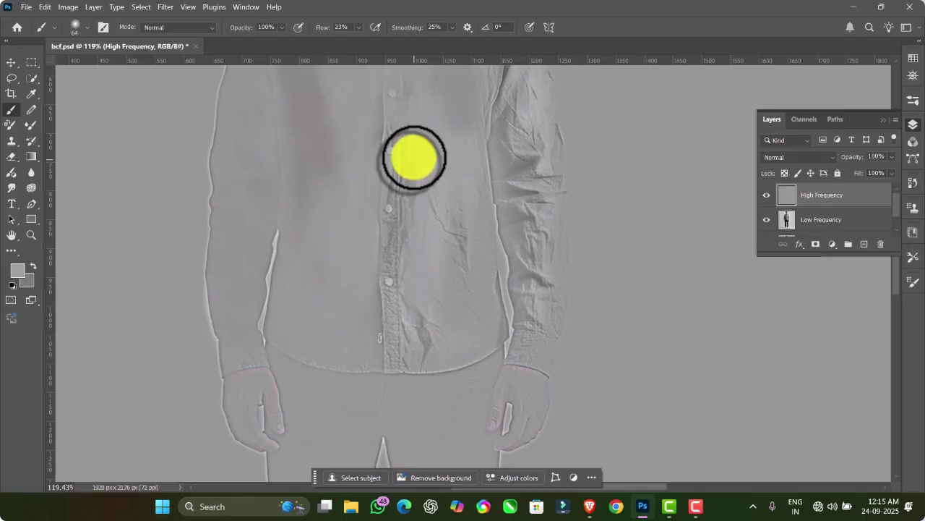
mouse_move(417, 247)
mouse_down()
mouse_move(434, 120)
mouse_move(441, 284)
mouse_move(450, 167)
mouse_move(461, 302)
mouse_move(470, 193)
mouse_move(467, 295)
mouse_move(441, 184)
mouse_up()
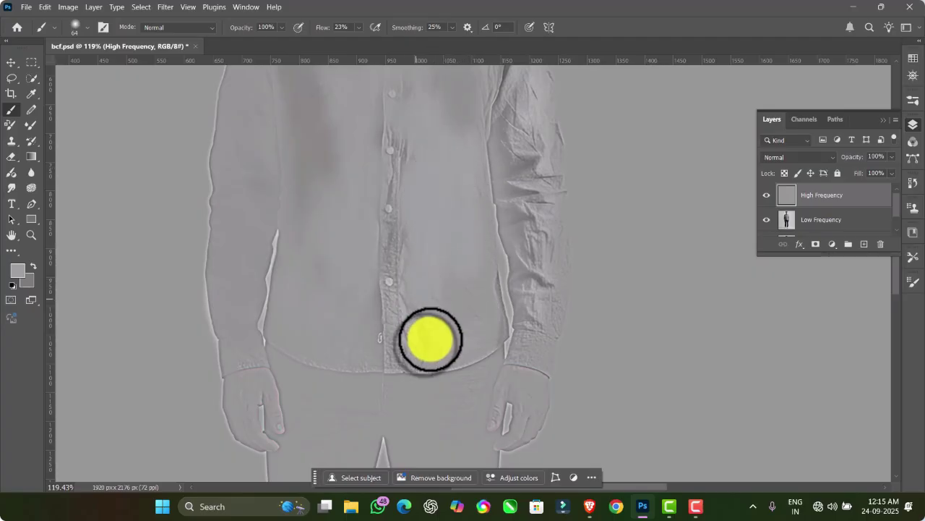
Sample the nearby grey and paint out the creases around the lower hem and along the button placket.
mouse_move(430, 340)
mouse_down()
mouse_move(422, 229)
mouse_move(400, 260)
mouse_move(386, 251)
mouse_up()
alt+click(399, 268)
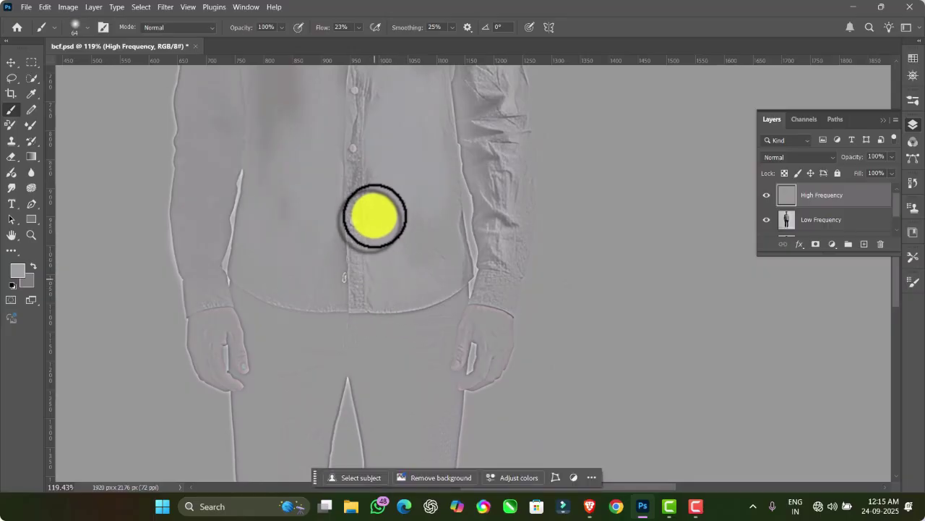
mouse_move(379, 176)
mouse_down()
mouse_move(377, 248)
mouse_move(403, 195)
mouse_move(423, 261)
mouse_move(437, 269)
mouse_move(439, 219)
mouse_move(432, 264)
mouse_move(372, 297)
mouse_move(408, 292)
mouse_move(375, 301)
mouse_move(347, 263)
mouse_move(355, 287)
mouse_move(367, 280)
mouse_move(369, 239)
mouse_move(334, 247)
mouse_move(362, 234)
mouse_move(299, 228)
mouse_move(375, 182)
mouse_move(325, 193)
mouse_move(364, 182)
mouse_move(342, 183)
mouse_move(350, 175)
mouse_move(360, 209)
mouse_move(338, 174)
mouse_move(377, 167)
mouse_move(359, 118)
mouse_move(346, 128)
mouse_move(381, 113)
mouse_move(349, 123)
mouse_move(350, 133)
mouse_move(368, 96)
mouse_move(348, 129)
mouse_move(365, 102)
mouse_move(353, 113)
mouse_move(357, 191)
mouse_move(368, 166)
mouse_move(374, 186)
mouse_move(379, 127)
mouse_move(379, 180)
mouse_move(356, 140)
mouse_move(348, 153)
mouse_move(363, 146)
mouse_move(330, 162)
mouse_move(370, 149)
mouse_move(339, 159)
mouse_move(377, 137)
mouse_move(370, 123)
mouse_move(365, 172)
mouse_move(434, 181)
mouse_move(473, 91)
mouse_move(430, 178)
mouse_up()
key(space)
key(space)
key(space)
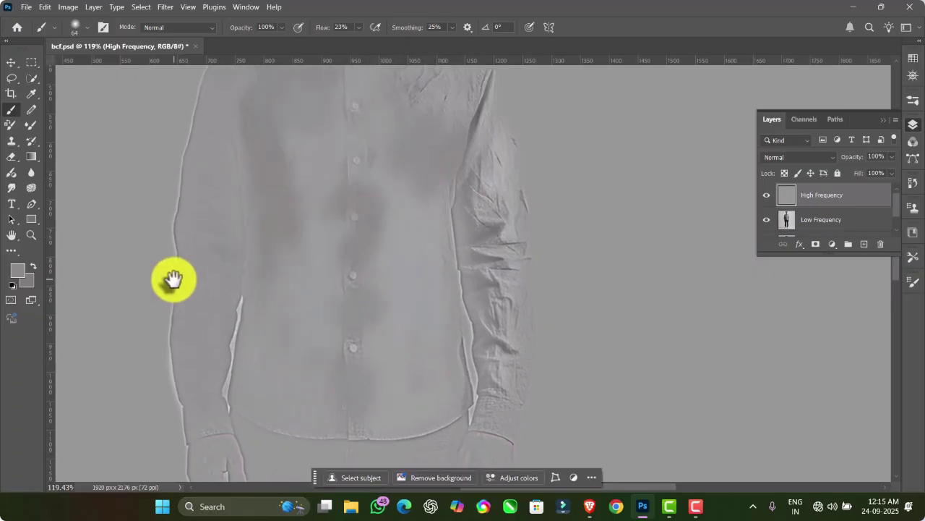
Brush away the wrinkles on the image-right chest and shoulder beside the collar on the High Frequency layer.
mouse_move(339, 174)
mouse_down()
mouse_move(336, 279)
mouse_move(418, 201)
mouse_move(439, 159)
mouse_move(424, 210)
mouse_up()
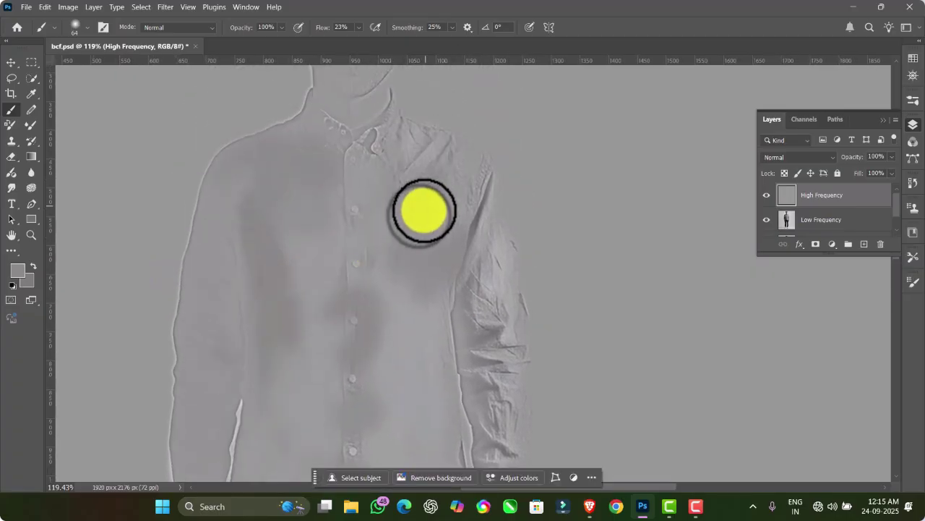
drag(421, 159, 386, 195)
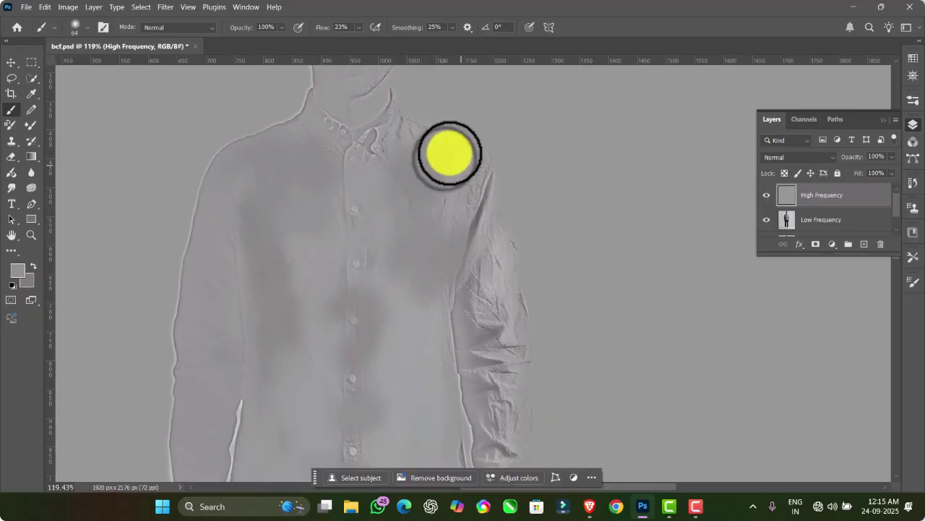
mouse_move(445, 156)
mouse_down()
mouse_move(466, 168)
mouse_move(421, 153)
mouse_move(457, 137)
mouse_move(441, 144)
mouse_move(476, 210)
mouse_move(467, 189)
mouse_move(447, 179)
mouse_move(431, 209)
mouse_move(439, 236)
mouse_move(480, 213)
mouse_move(474, 178)
mouse_move(434, 190)
mouse_up()
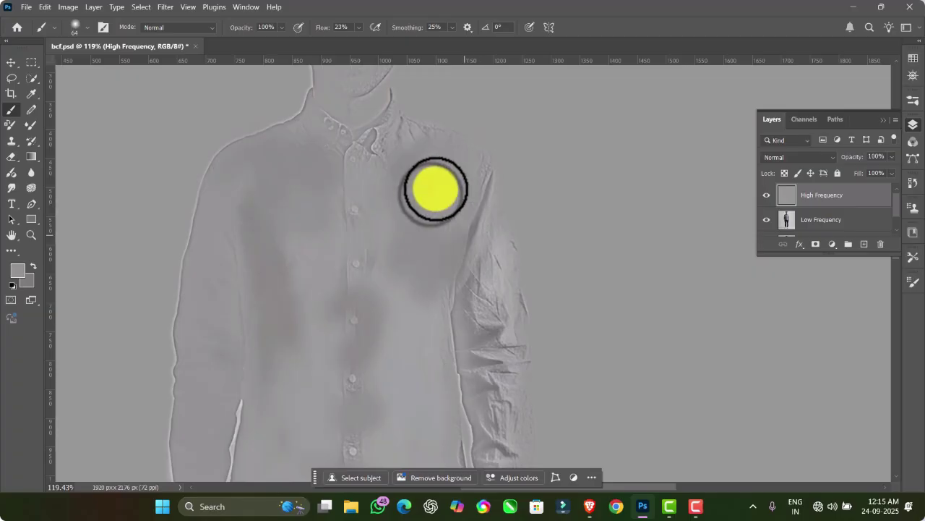
mouse_move(395, 224)
mouse_down()
mouse_move(433, 225)
mouse_move(486, 206)
mouse_move(469, 340)
mouse_move(497, 238)
mouse_move(508, 335)
mouse_move(502, 193)
mouse_move(496, 310)
mouse_move(424, 207)
mouse_move(416, 177)
mouse_move(402, 289)
mouse_move(439, 150)
mouse_move(429, 230)
mouse_move(437, 316)
mouse_move(434, 215)
mouse_move(417, 309)
mouse_move(417, 214)
mouse_move(393, 225)
mouse_move(435, 333)
mouse_move(426, 378)
mouse_move(432, 291)
mouse_move(424, 311)
mouse_move(423, 350)
mouse_move(441, 297)
mouse_move(437, 380)
mouse_move(440, 352)
mouse_move(447, 358)
mouse_move(451, 250)
mouse_move(442, 268)
mouse_move(449, 285)
mouse_move(453, 166)
mouse_move(458, 198)
mouse_move(450, 163)
mouse_move(445, 177)
mouse_move(415, 152)
mouse_up()
Paint grey over the folds of the image-right sleeve from the shoulder down towards the cuff.
mouse_move(411, 86)
mouse_down()
mouse_move(407, 212)
mouse_move(384, 287)
mouse_move(379, 352)
mouse_move(399, 166)
mouse_move(413, 243)
mouse_move(411, 172)
mouse_move(421, 192)
mouse_move(320, 159)
mouse_move(349, 136)
mouse_move(366, 144)
mouse_move(336, 128)
mouse_move(390, 151)
mouse_move(413, 182)
mouse_move(192, 171)
mouse_move(277, 169)
mouse_move(281, 140)
mouse_move(354, 229)
mouse_move(358, 221)
mouse_up()
scroll(358, 221, down, 3)
mouse_move(330, 303)
mouse_down()
mouse_move(320, 267)
mouse_move(332, 328)
mouse_move(333, 296)
mouse_up()
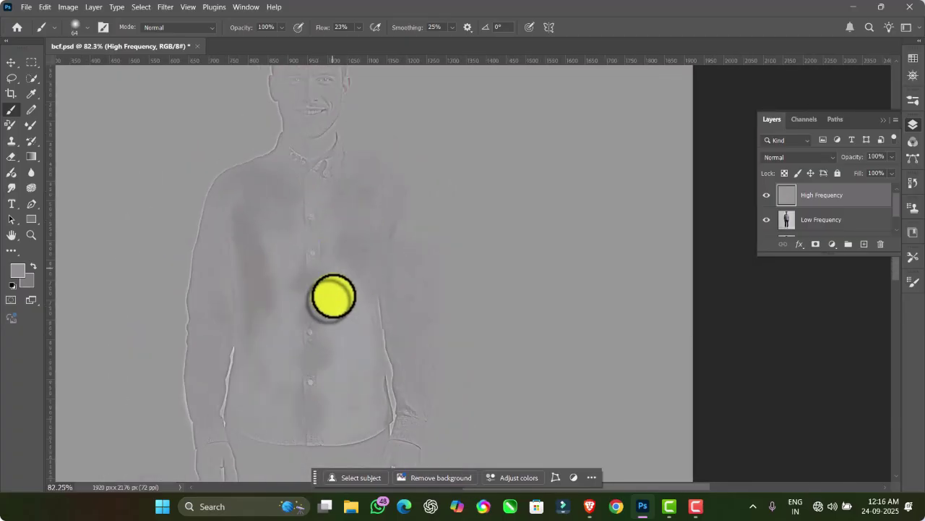
Set the High Frequency layer's blend mode to Linear Light.
click(794, 159)
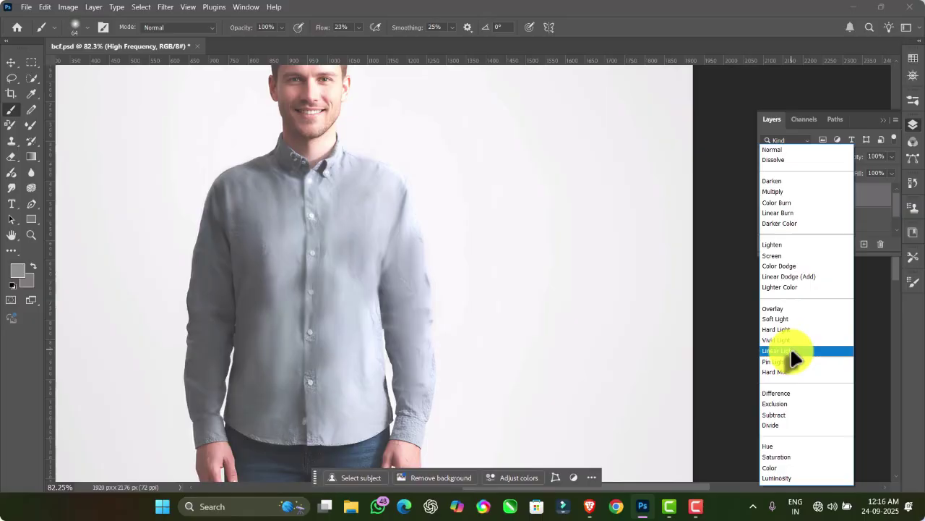
click(790, 351)
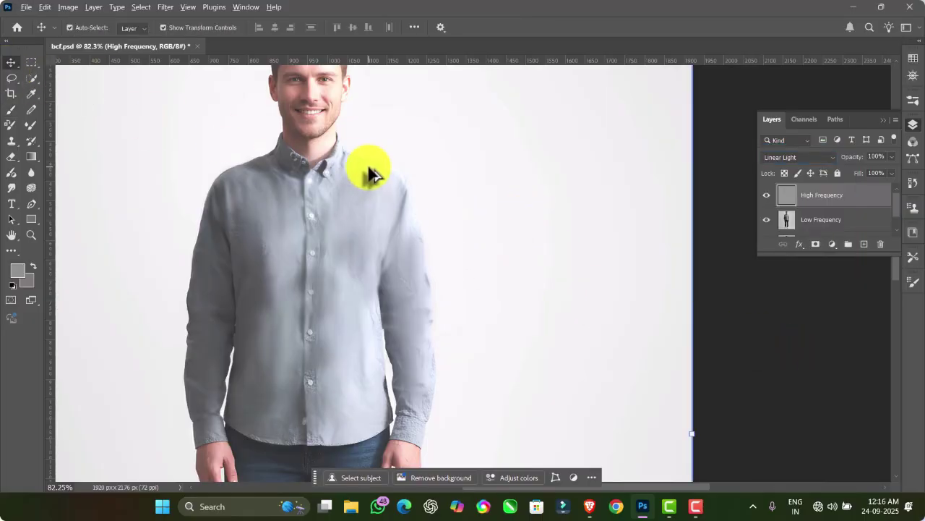
scroll(369, 171, down, 5)
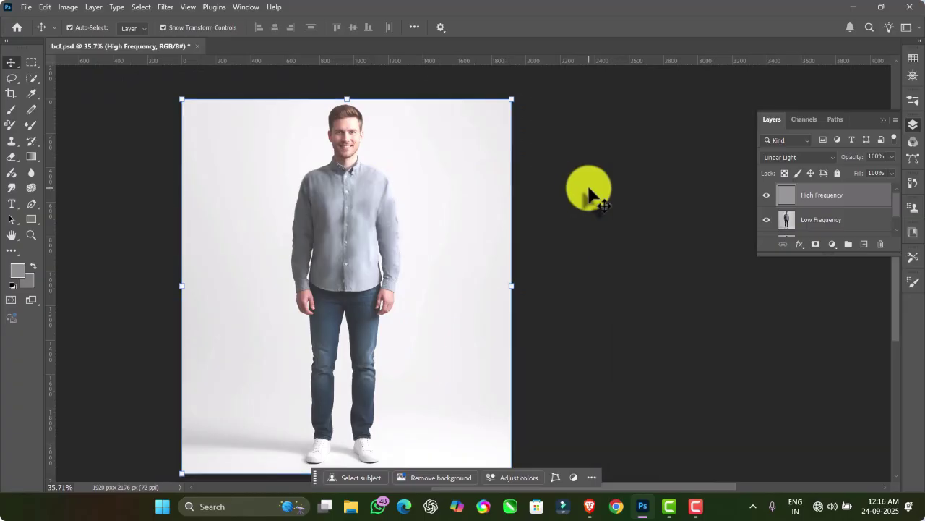
Group the High Frequency and Low Frequency layers and name the group Frequency.
click(586, 190)
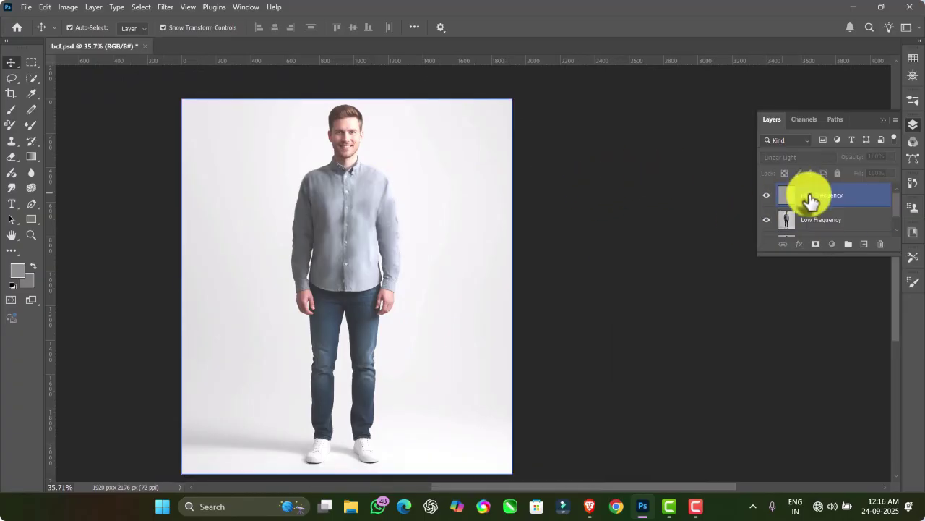
click(810, 197)
shift+click(813, 220)
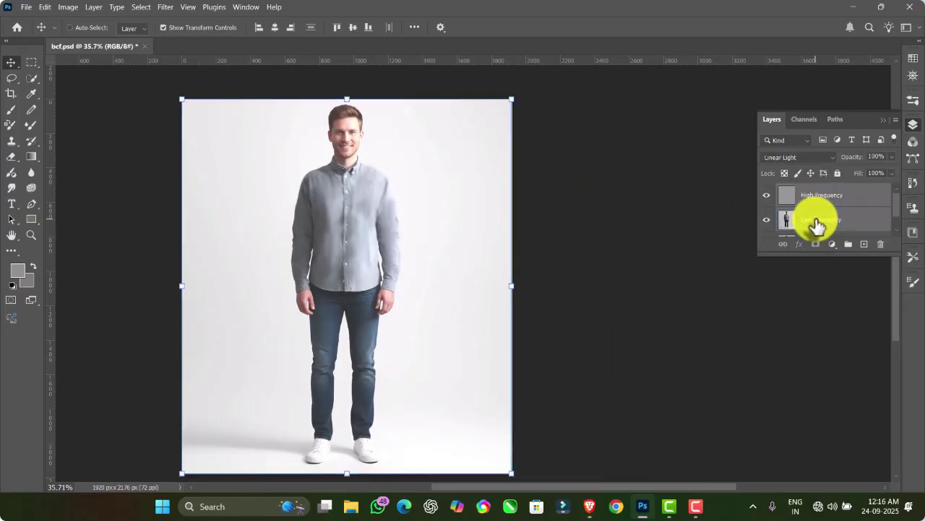
key(ctrl+g)
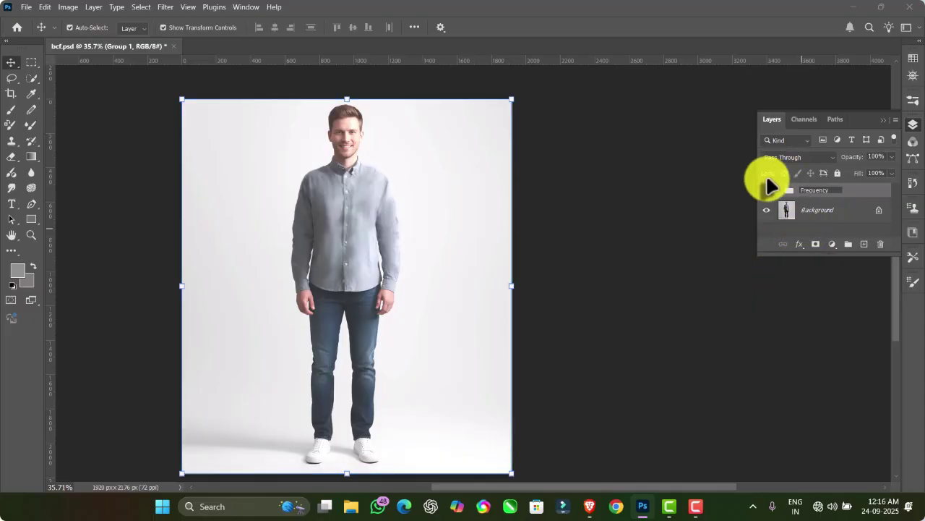
click(768, 193)
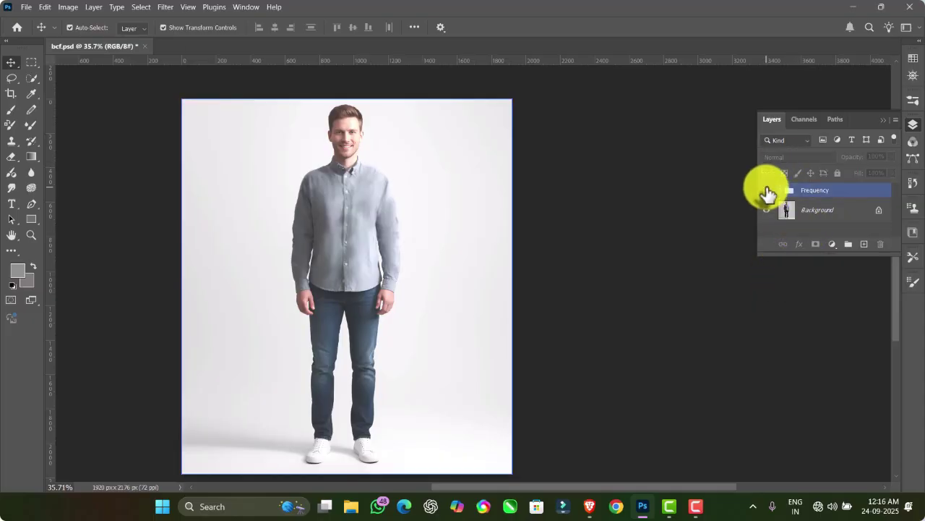
Toggle the Frequency group's visibility to compare the shirt before and after the retouch.
click(768, 192)
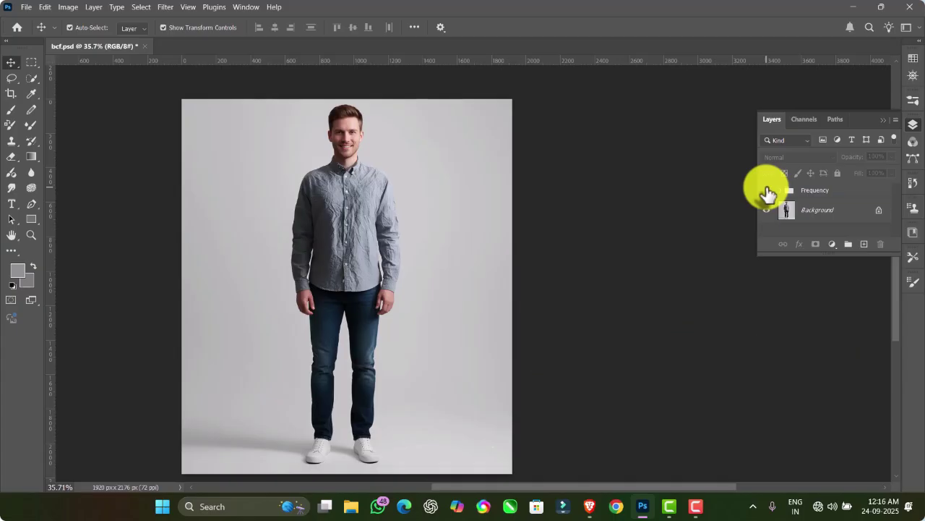
click(768, 192)
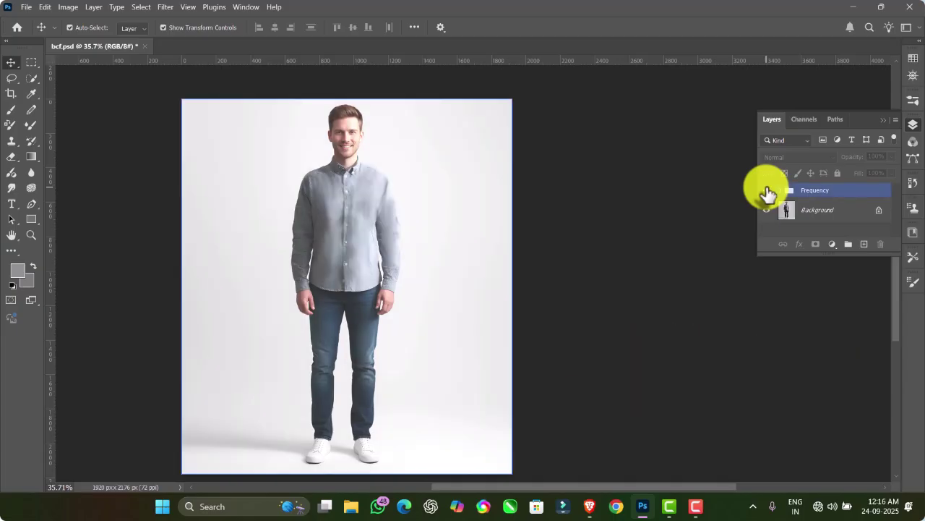
click(768, 193)
click(768, 193)
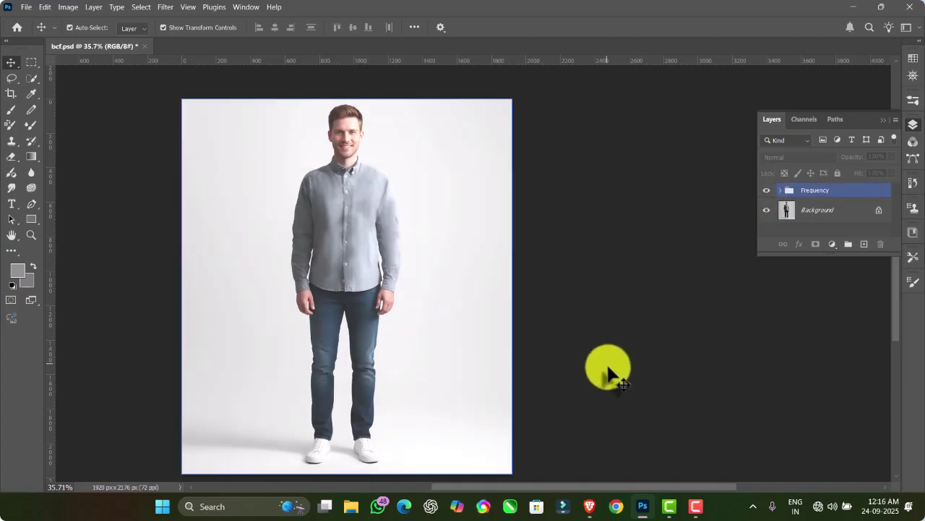